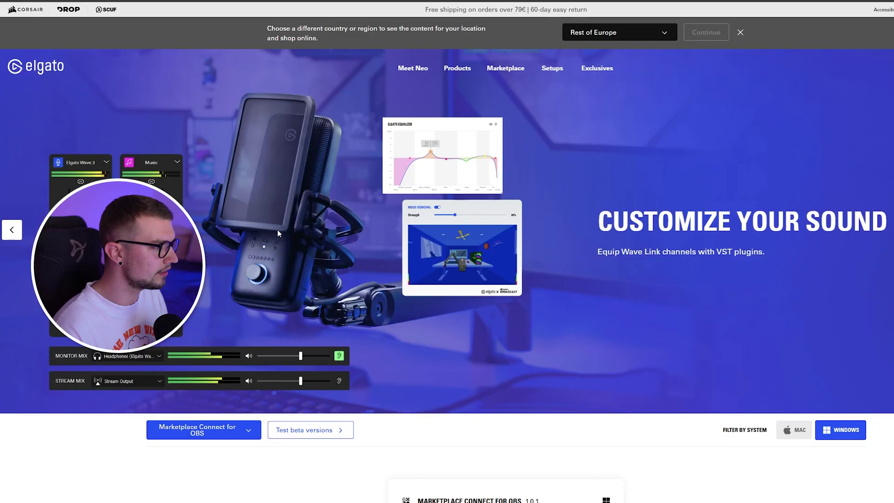
Download the Marketplace Connect for OBS 1.0.1 plugin for Windows from the Elgato site
scroll(311, 231, "down", 5)
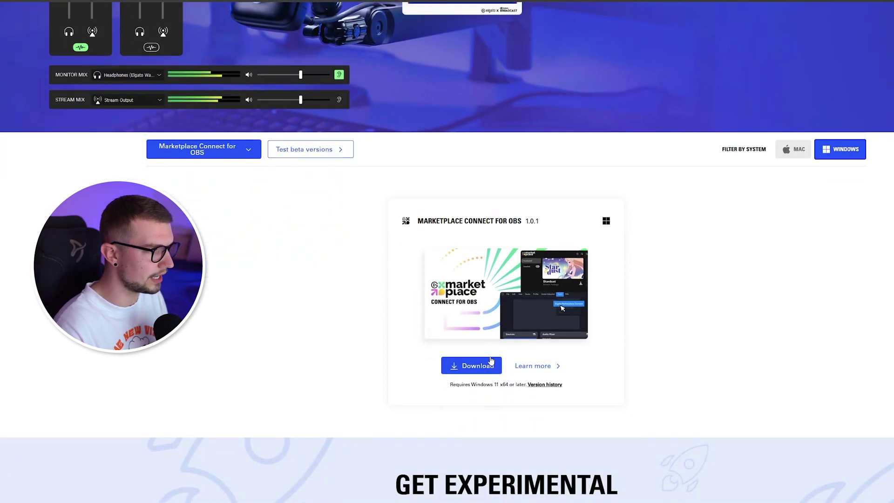
left_click(491, 361)
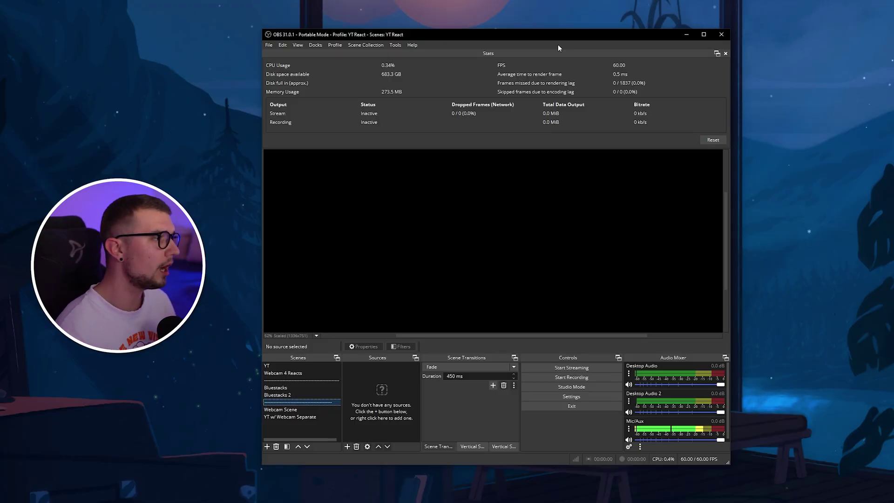
Open Elgato Marketplace Connect from OBS's Tools menu to view owned scene collections
left_click(396, 45)
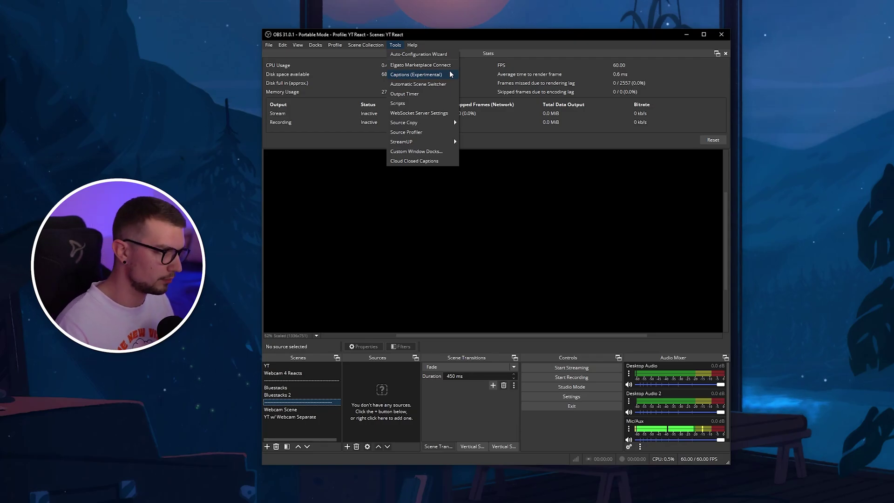
left_click(408, 68)
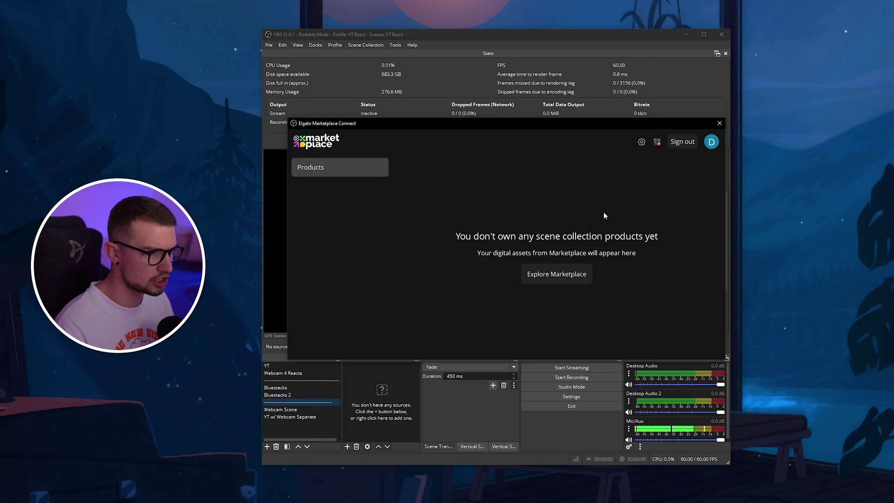
Go to Explore Marketplace and browse the OBS Scene Collections listing
left_click(558, 275)
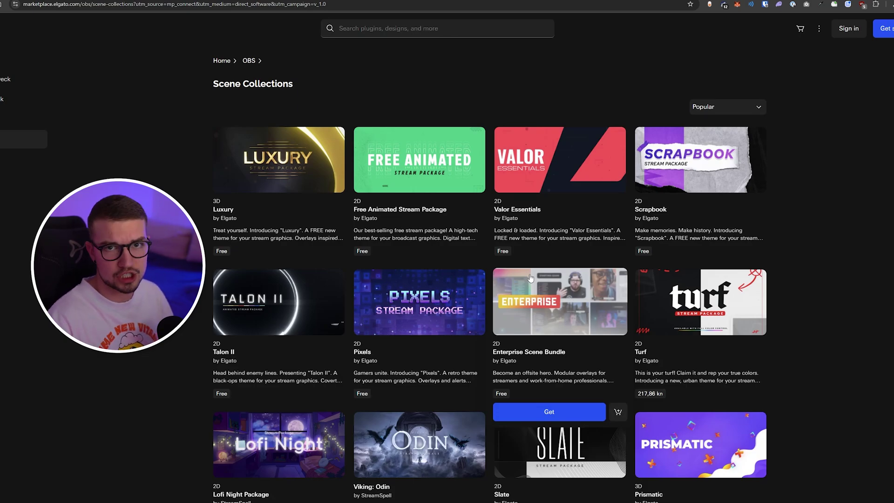
scroll(530, 277, "down", 5)
scroll(530, 278, "up", 5)
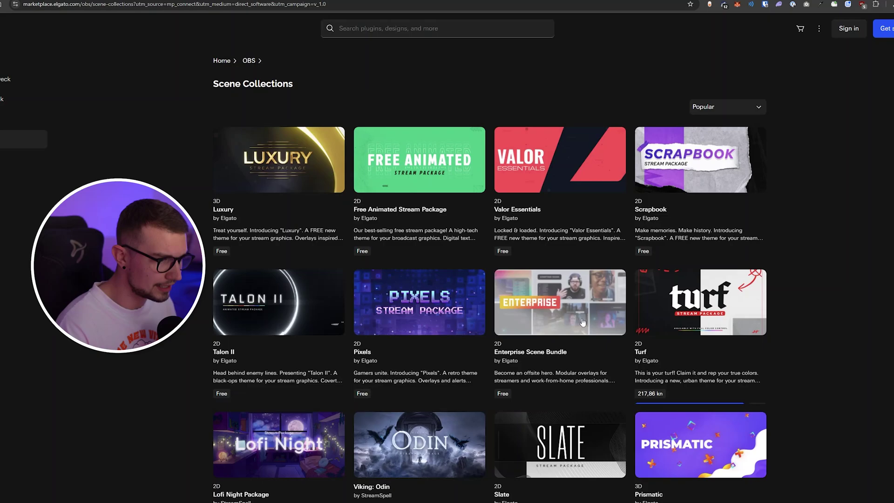
scroll(419, 280, "down", 1)
scroll(419, 279, "up", 1)
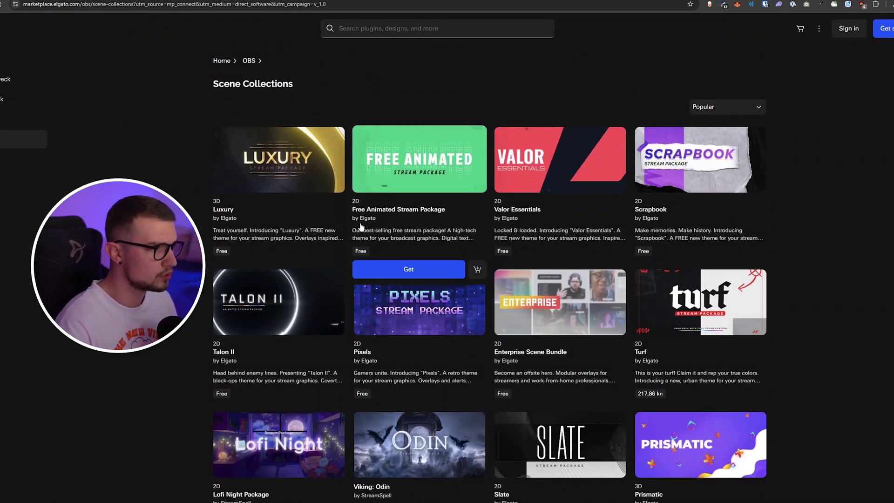
Open the Free Animated Stream Package product page and look over its details
left_click(422, 158)
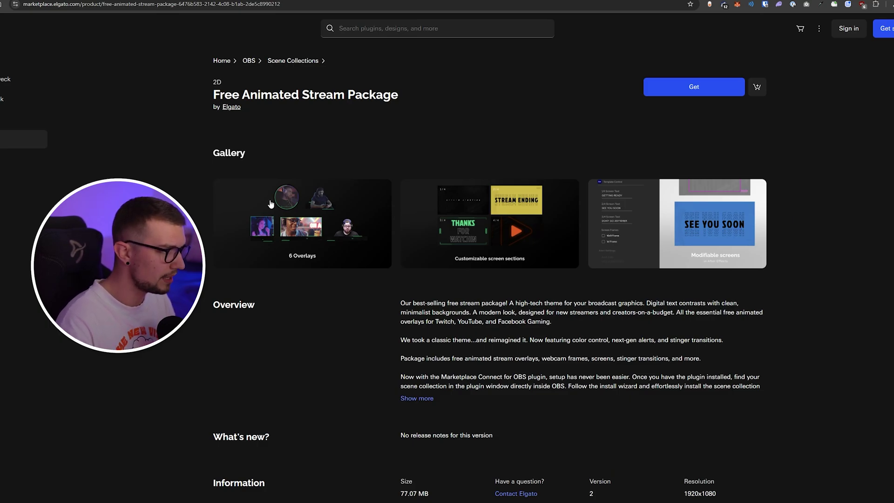
scroll(321, 217, "down", 1)
scroll(322, 218, "down", 1)
scroll(475, 410, "down", 4)
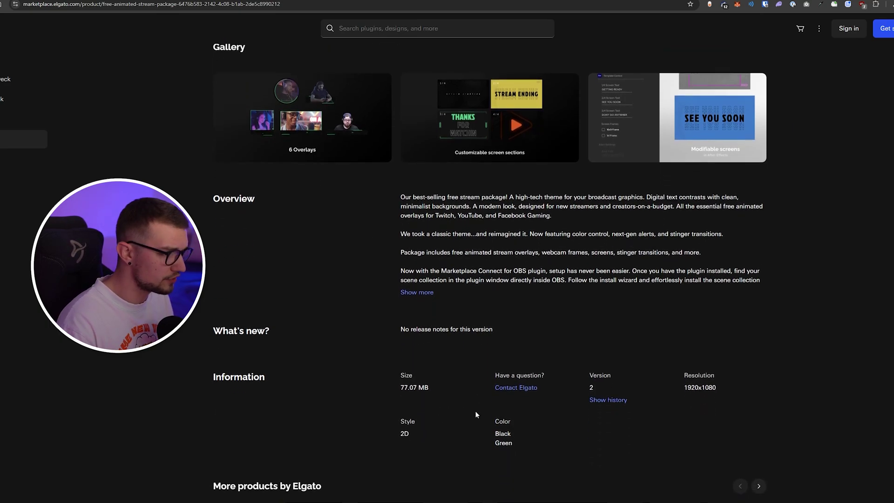
scroll(687, 282, "up", 6)
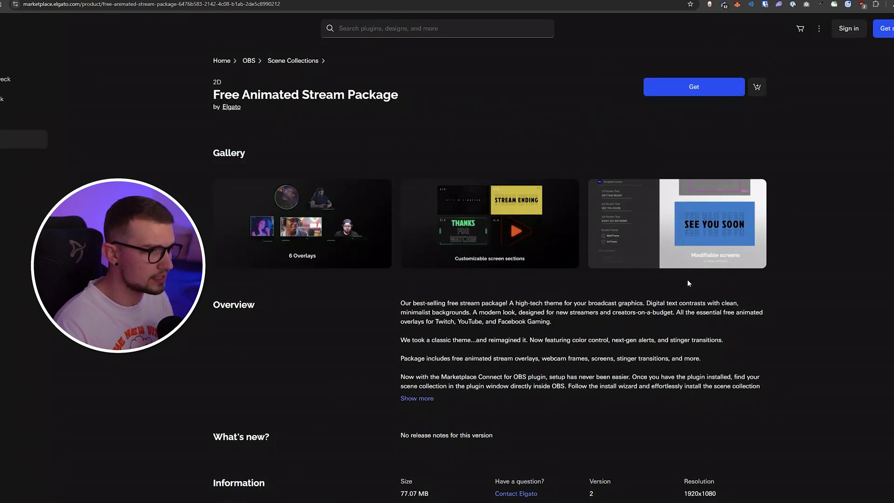
Get the free package and open it in OBS Studio through the elgato-marketplace-connect-loader.exe prompt
left_click(697, 95)
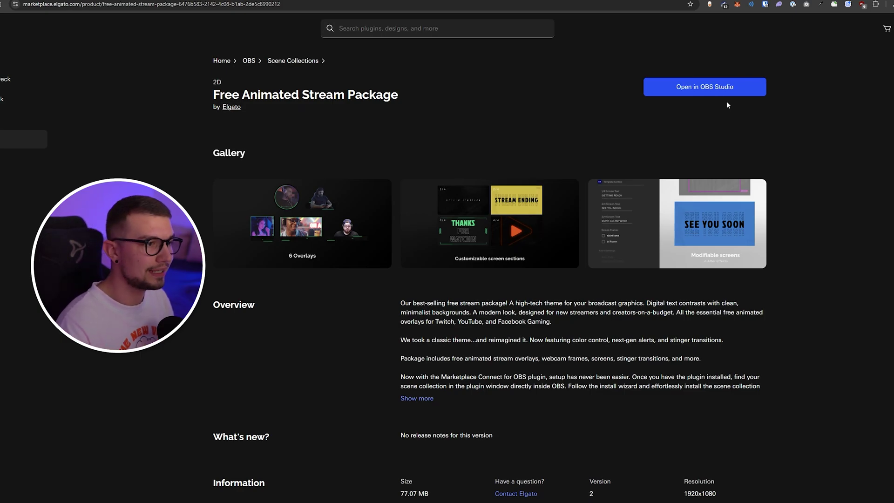
left_click(704, 89)
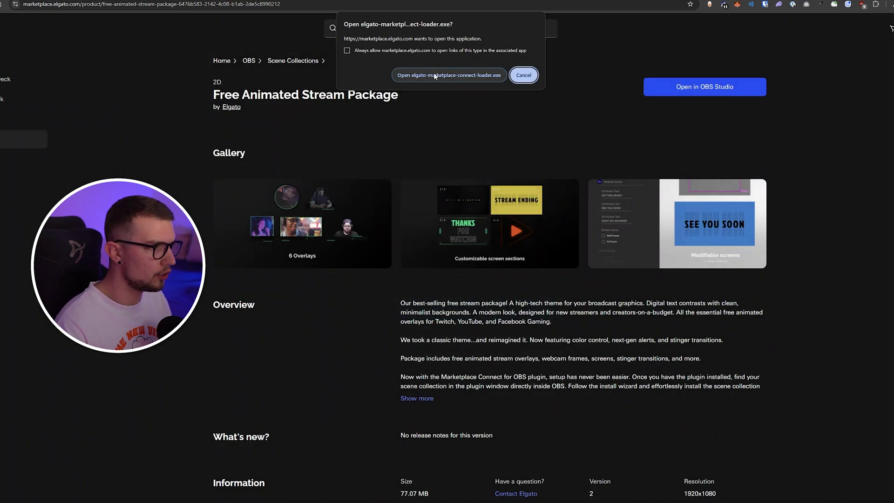
left_click(437, 75)
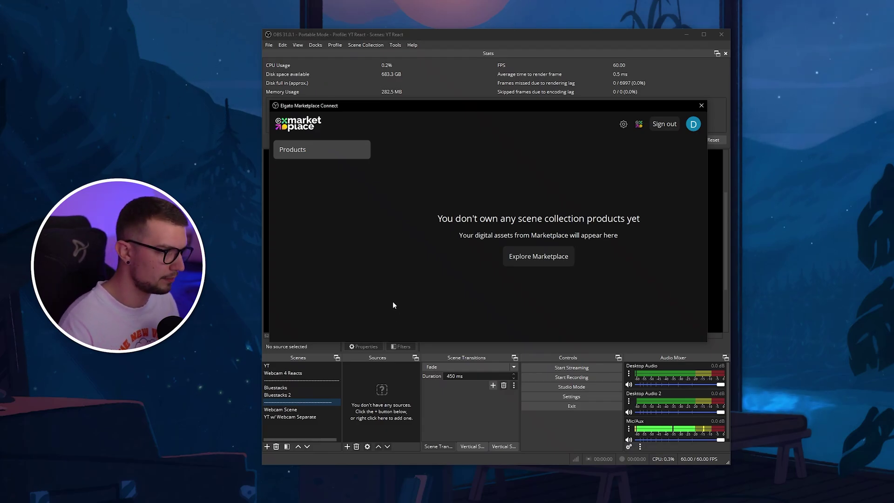
Reopen Marketplace Connect and start installing the package as a scene collection named '123'
key("Escape")
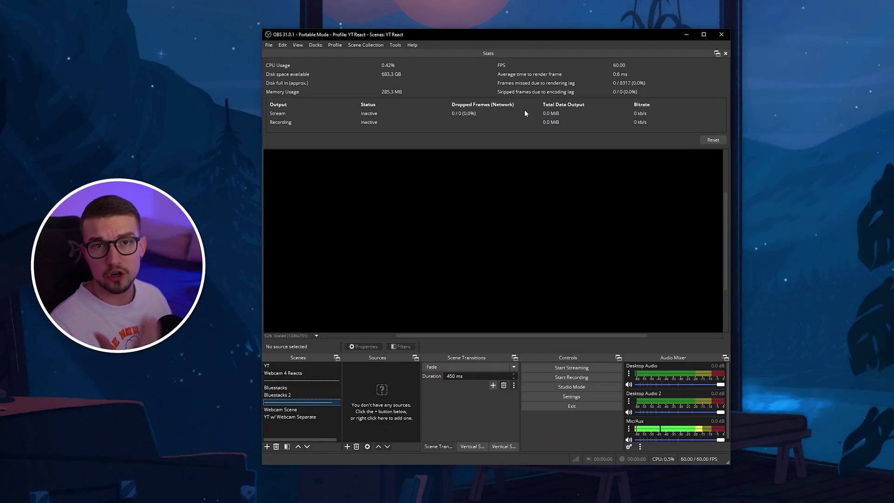
left_click(393, 46)
left_click(410, 65)
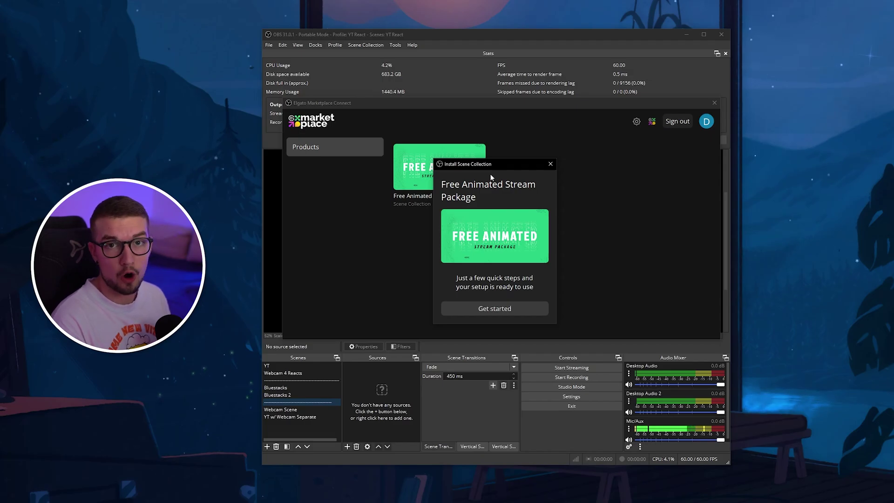
left_click(495, 309)
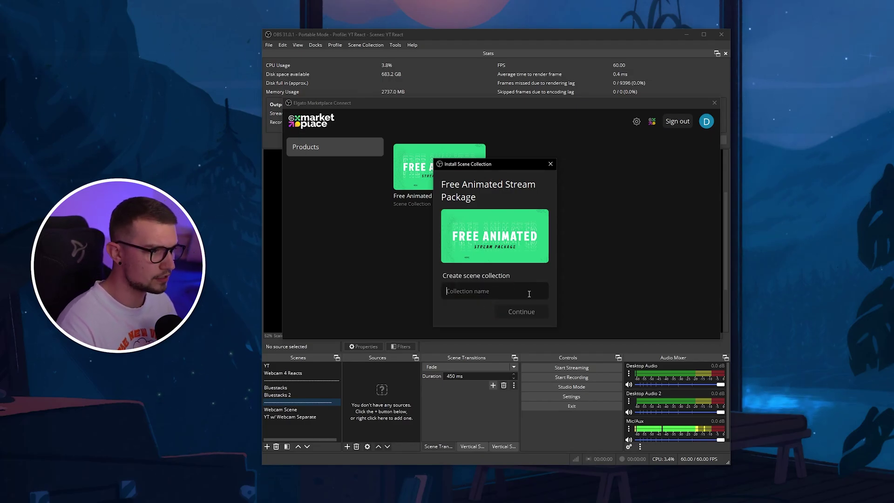
type("123")
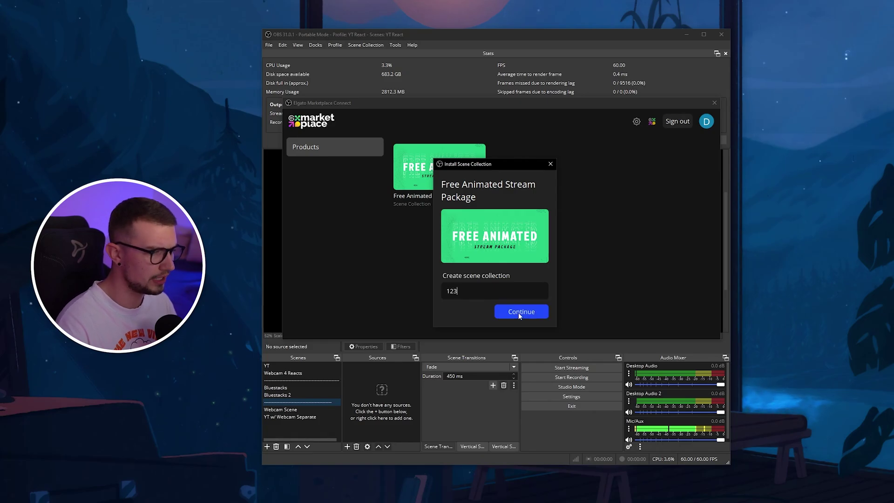
left_click(520, 313)
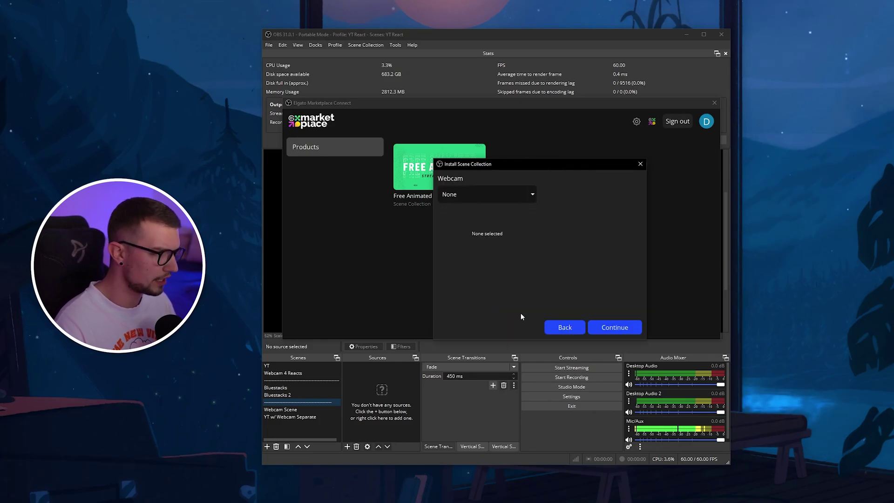
Choose Live Gamer DUO - 2 as webcam and Chat Mic (TC-HELICON GoXLR) as microphone, finishing installation
left_click(461, 197)
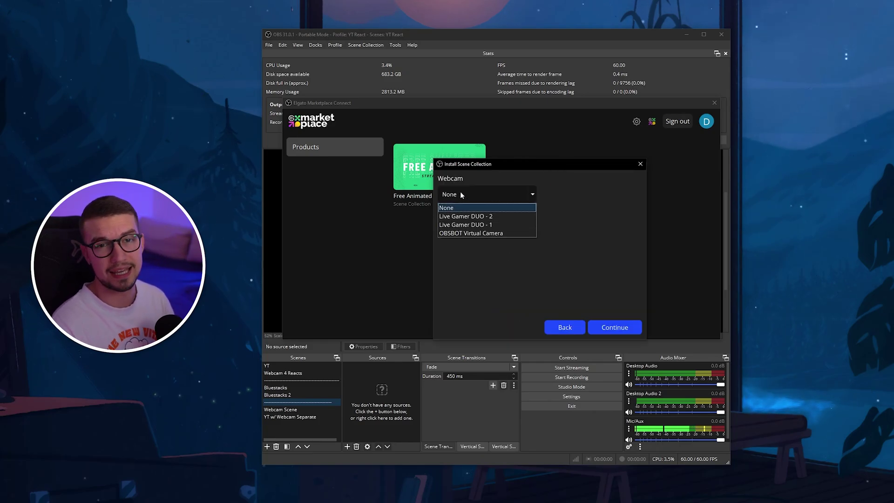
left_click(484, 217)
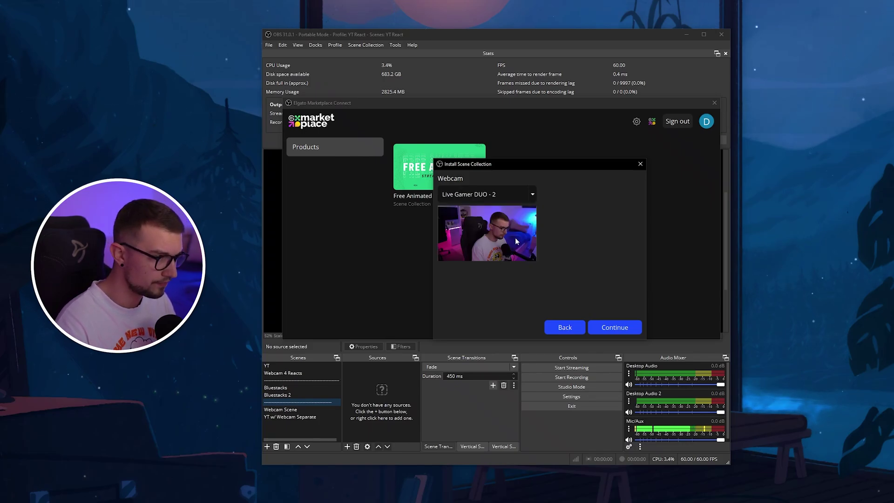
left_click(620, 331)
left_click(471, 191)
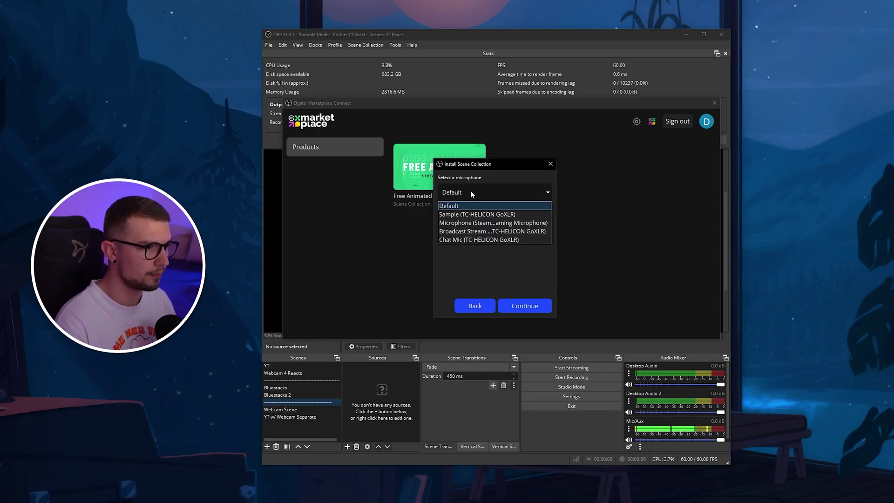
left_click(444, 240)
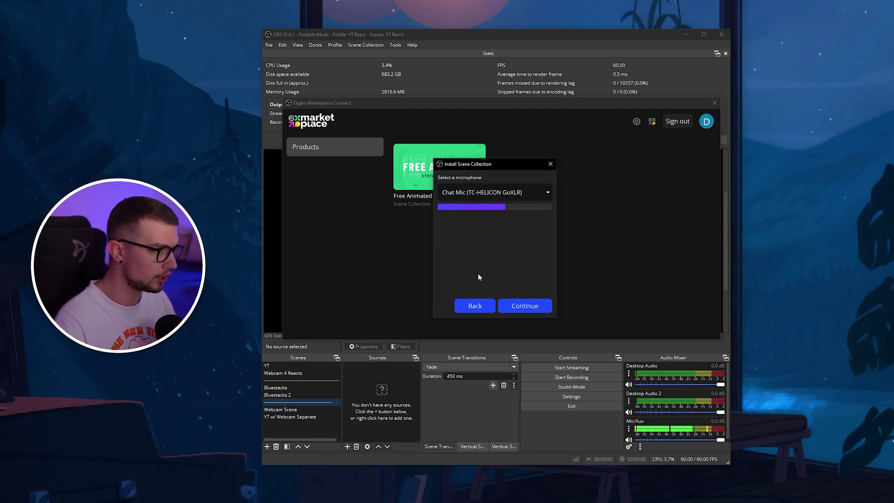
left_click(513, 302)
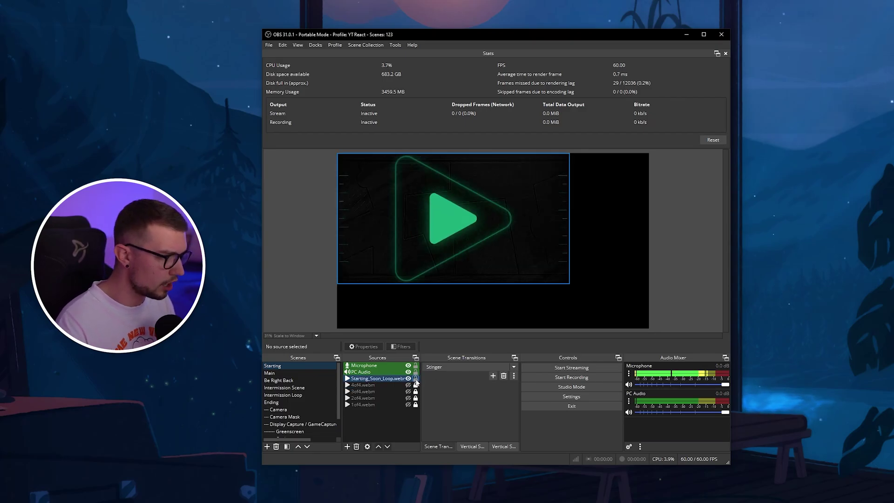
Drag the Starting_Soon_Loop.webm corner handle to the canvas corner so it fills the preview
left_click(564, 281)
left_click_drag(568, 282, 648, 327)
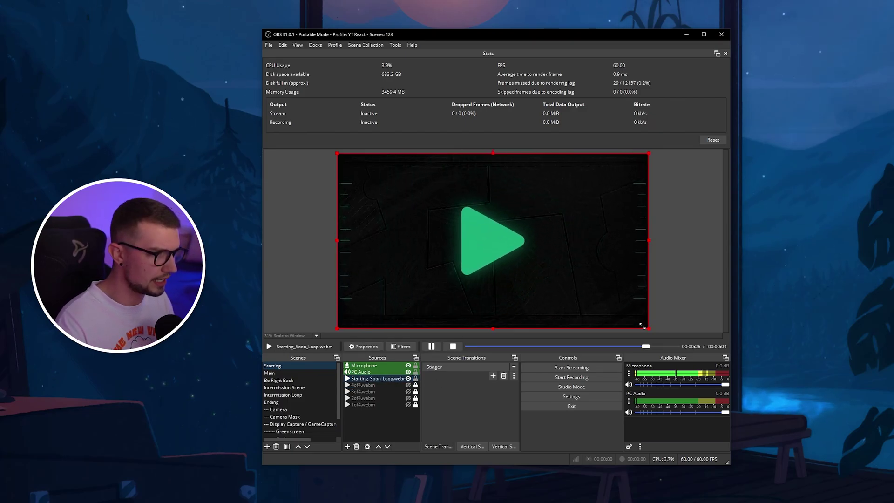
left_click(684, 300)
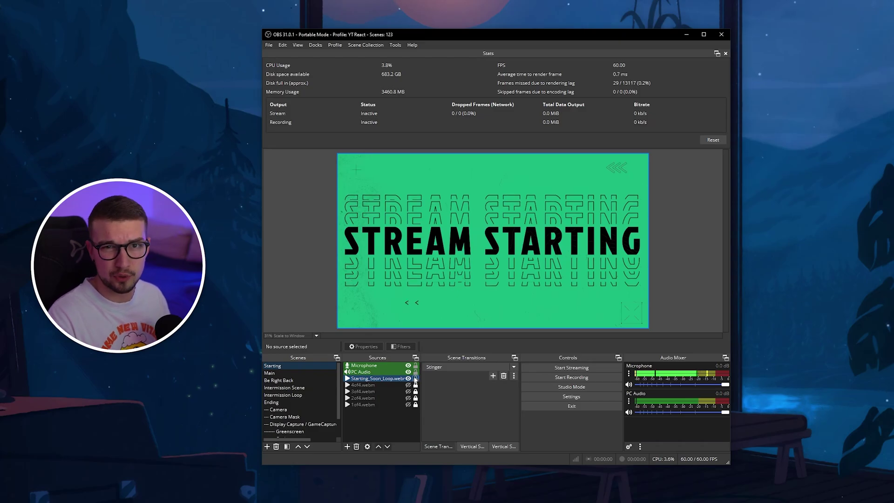
In the Main scene, select the camera sources and hide the Circle camera
left_click(302, 374)
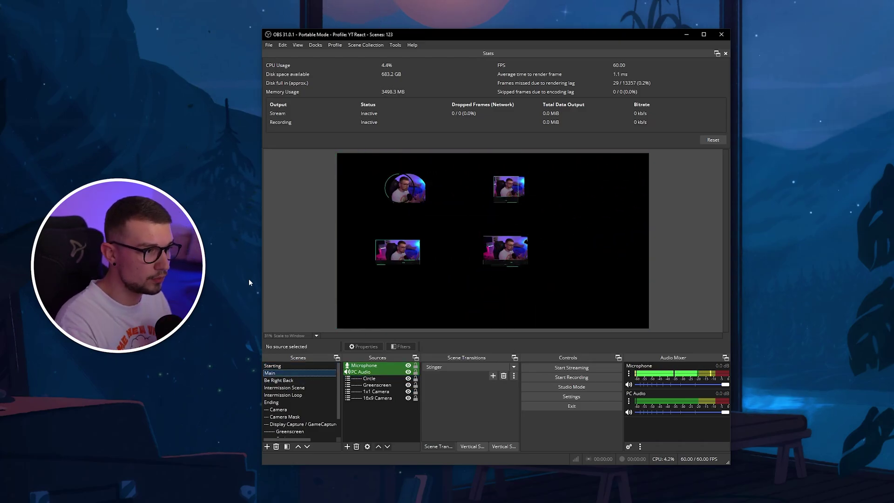
left_click(427, 207)
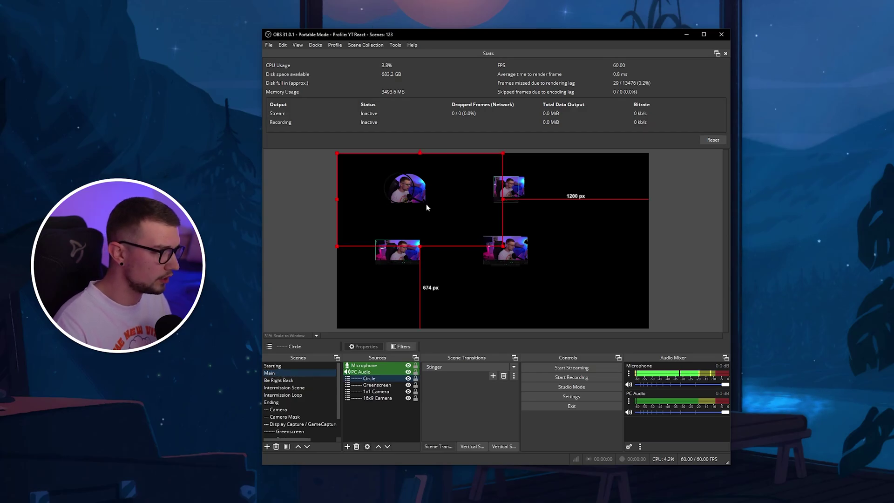
left_click(377, 384)
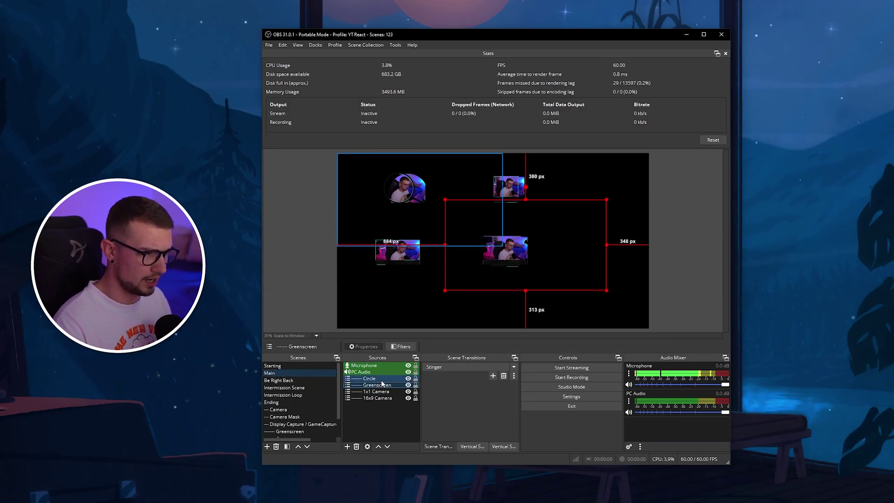
left_click(370, 378)
left_click(385, 383)
left_click(383, 377)
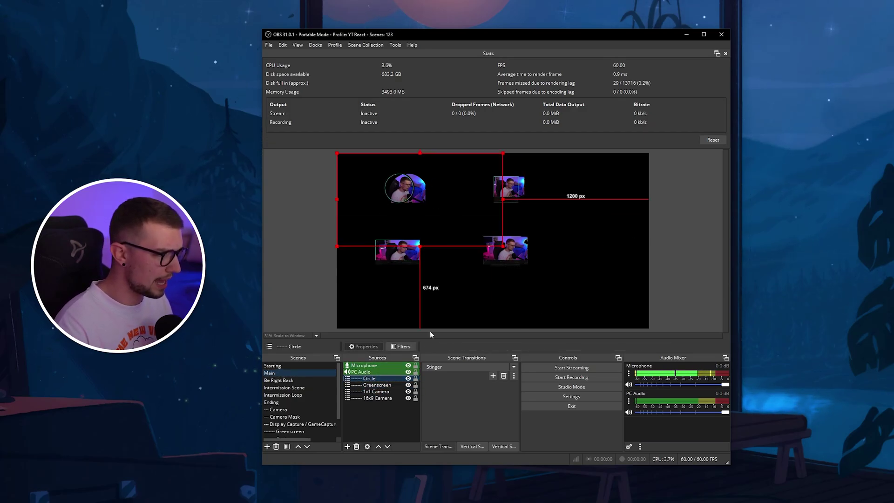
left_click(408, 378)
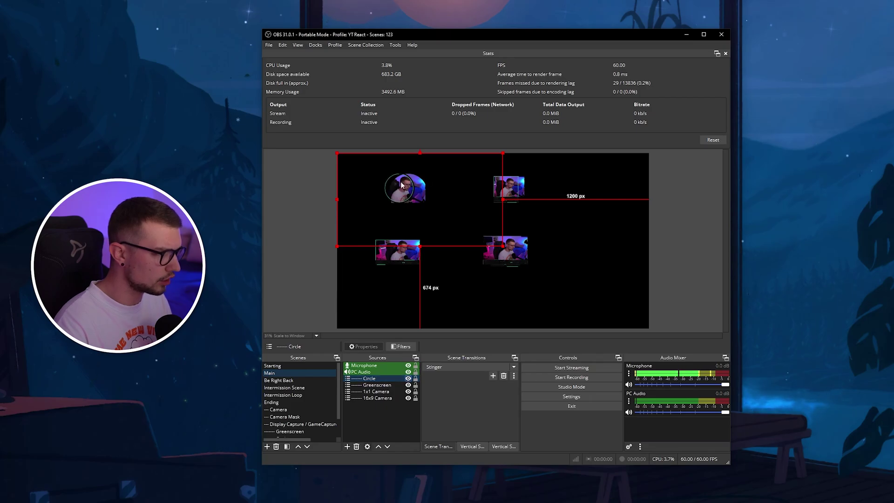
Show the 1x1 Camera, enlarge it from its corner and shift it up and left
left_click(408, 392)
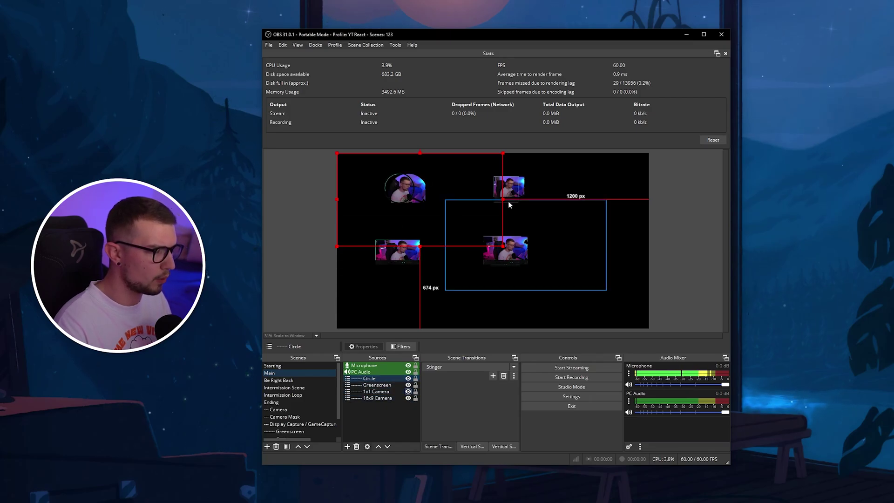
left_click(508, 188)
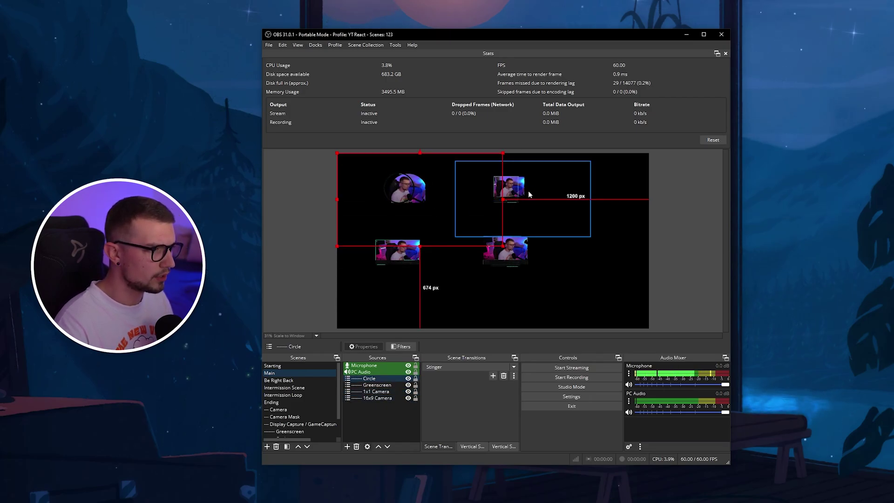
left_click_drag(591, 238, 688, 319)
left_click_drag(617, 258, 589, 256)
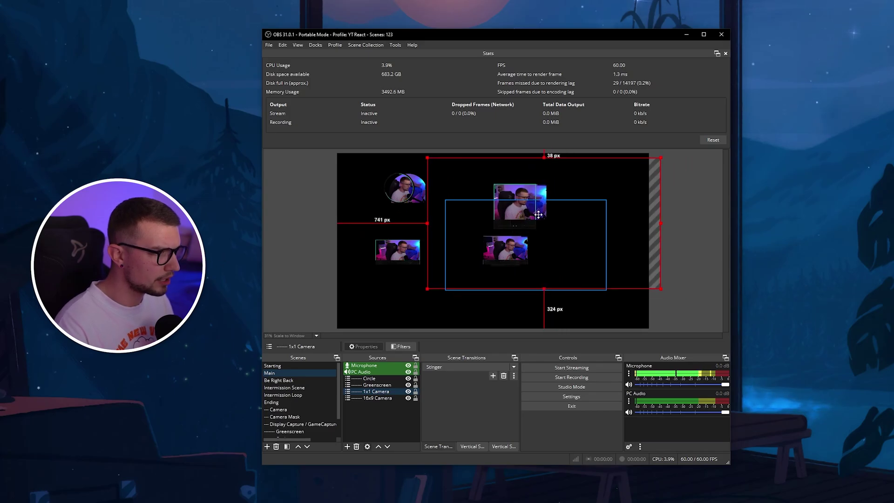
left_click_drag(534, 216, 530, 200)
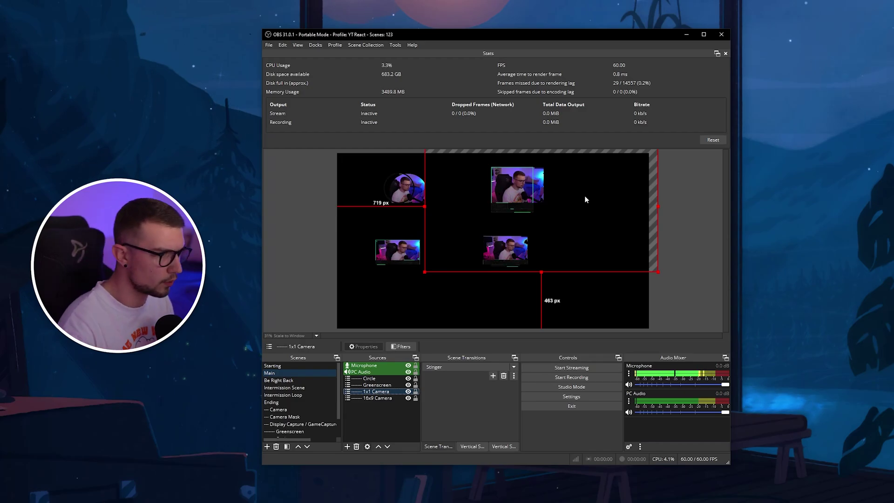
Hide the 1x1 Camera, then enlarge the Greenscreen camera and push it left past the canvas edge
left_click(517, 254)
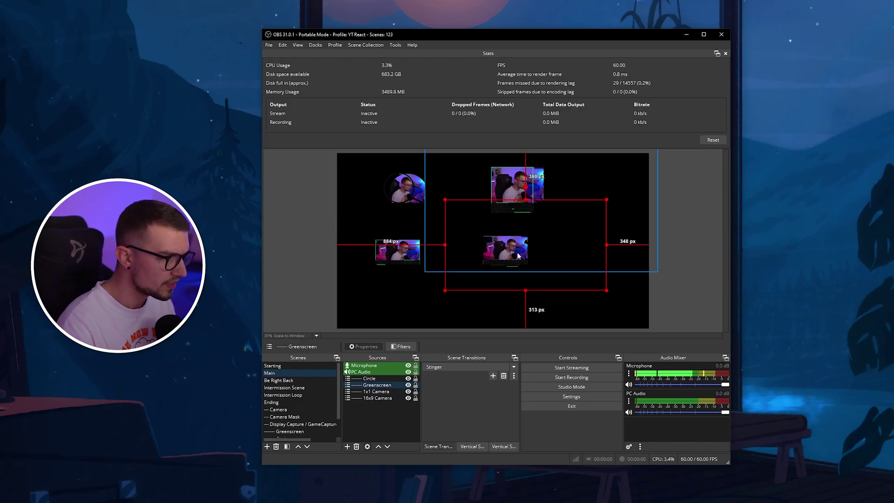
left_click(409, 391)
key("Down")
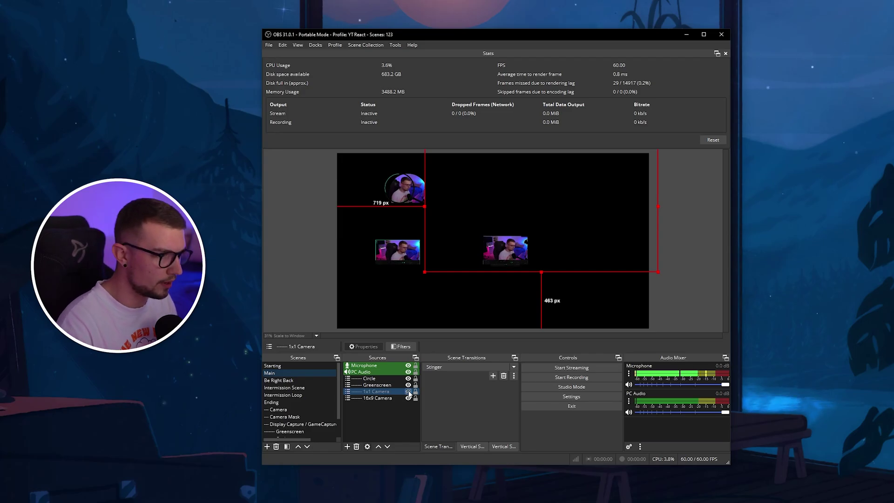
left_click_drag(409, 275, 516, 255)
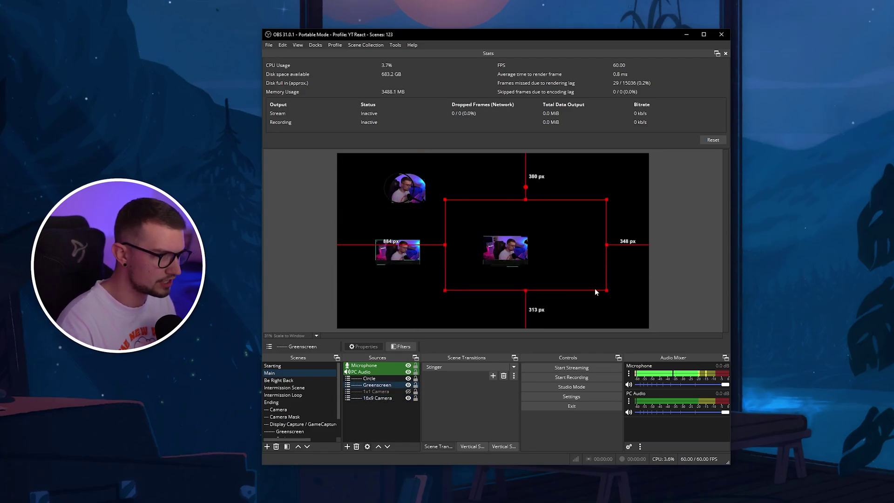
left_click_drag(606, 289, 439, 284)
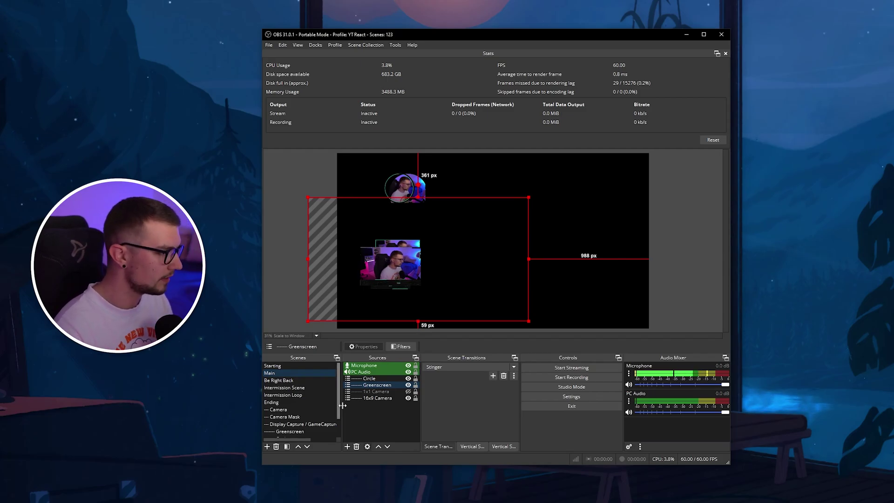
In the Be Right Back scene, stretch BRB_Loop.webm to fill the canvas
left_click(303, 380)
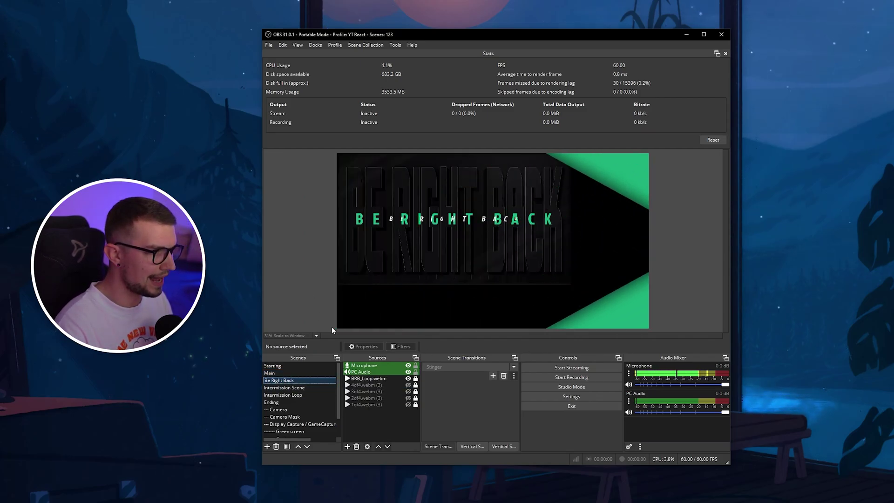
left_click(405, 378)
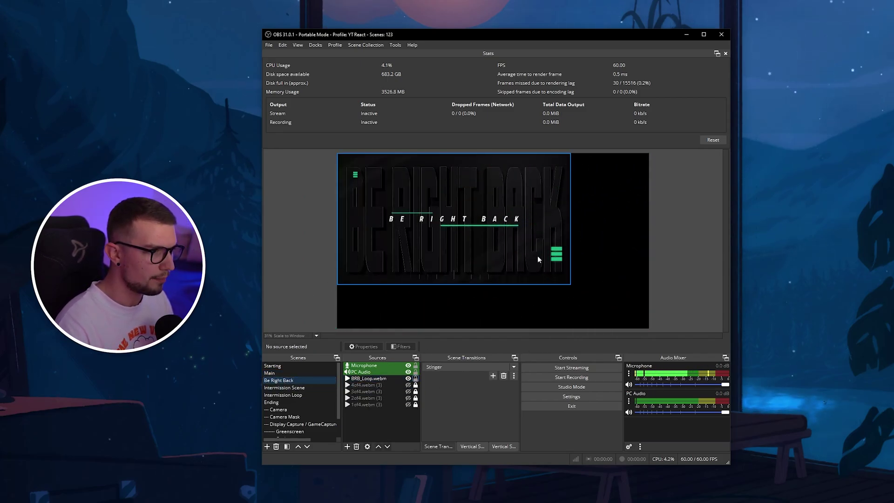
left_click_drag(571, 285, 650, 328)
left_click(656, 332)
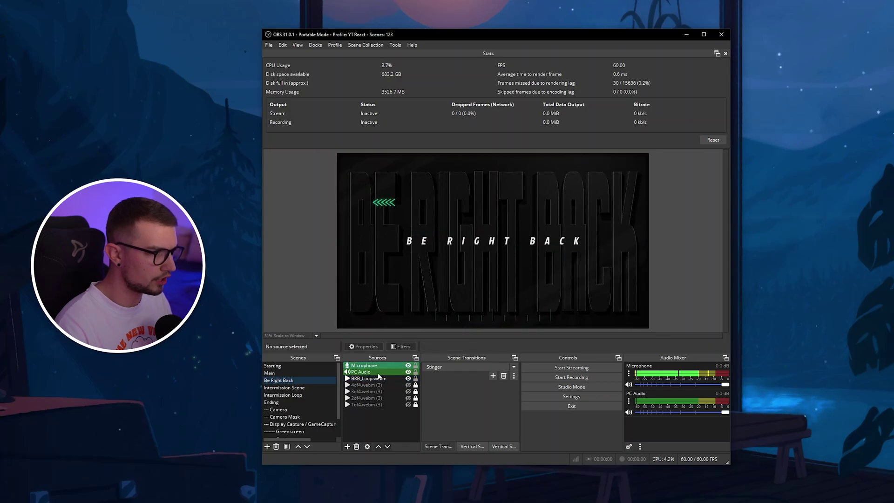
Preview the Camera scene, then return to the Starting scene
scroll(298, 409, "down", 1)
left_click(301, 388)
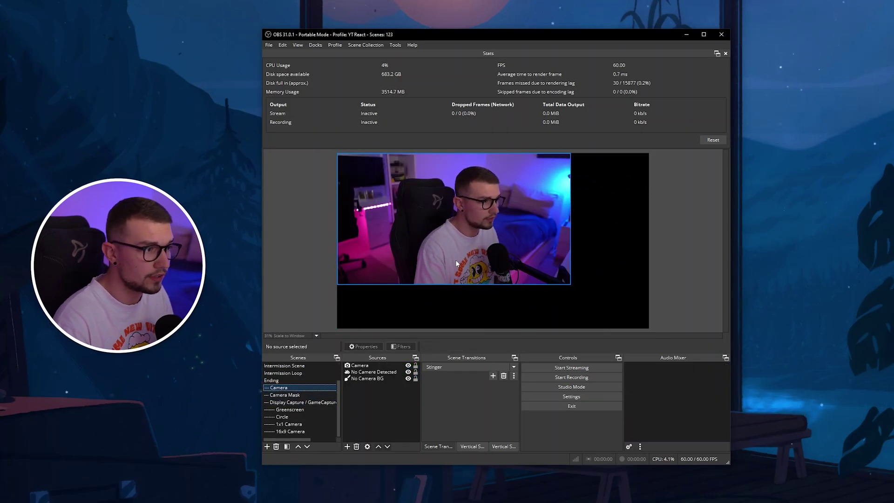
scroll(297, 391, "up", 1)
left_click(297, 366)
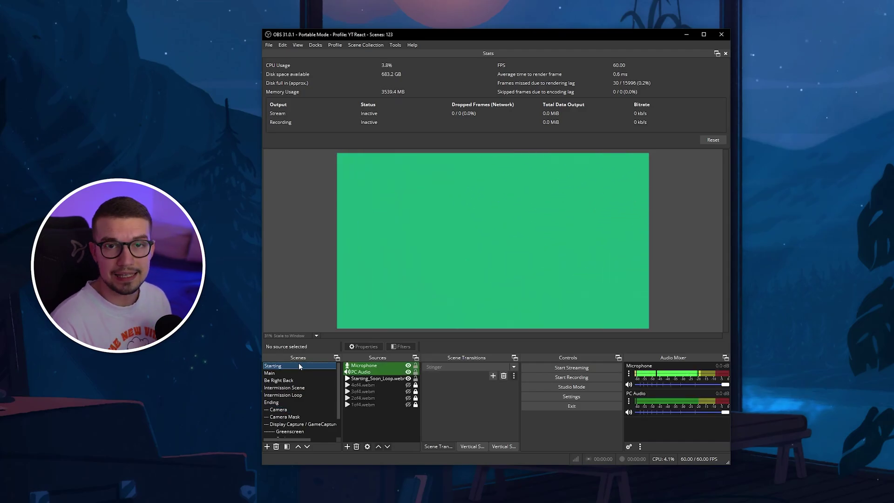